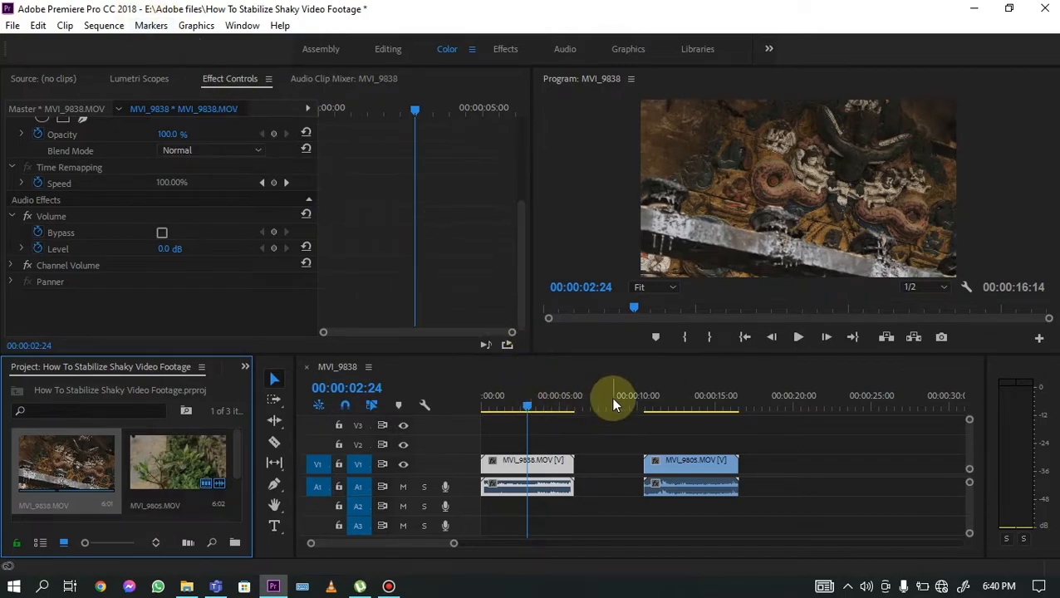
Inspect both clips in the sequence, and play MVI_9838 from the sequence start to judge the camera shake
{"action": "left_click", "coordinate": [512, 404]}
{"action": "left_click", "coordinate": [677, 399]}
{"action": "left_click", "coordinate": [524, 402]}
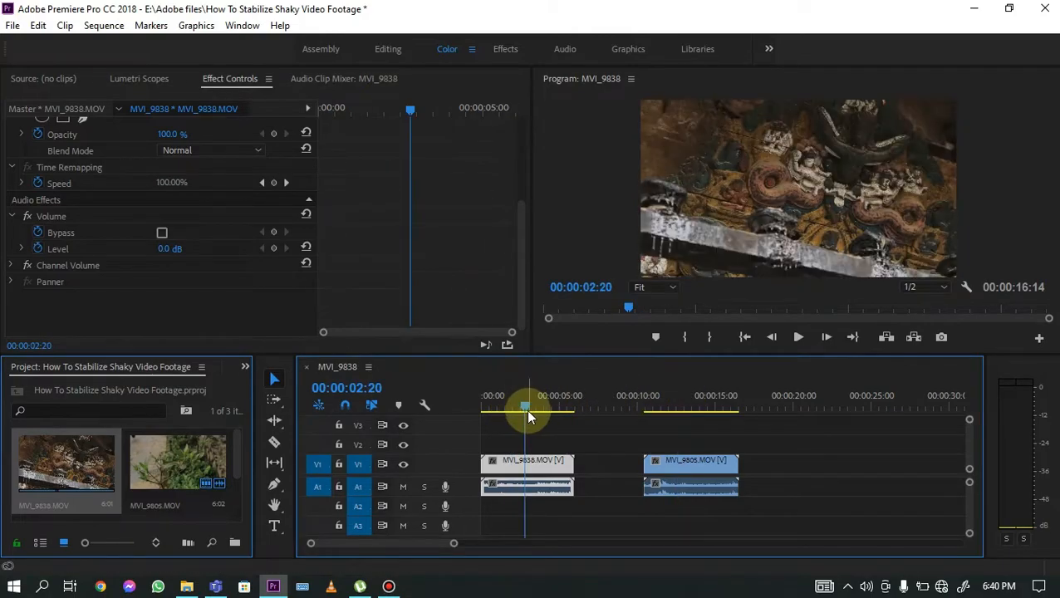
{"action": "left_click_drag", "start_coordinate": [525, 409], "coordinate": [480, 428]}
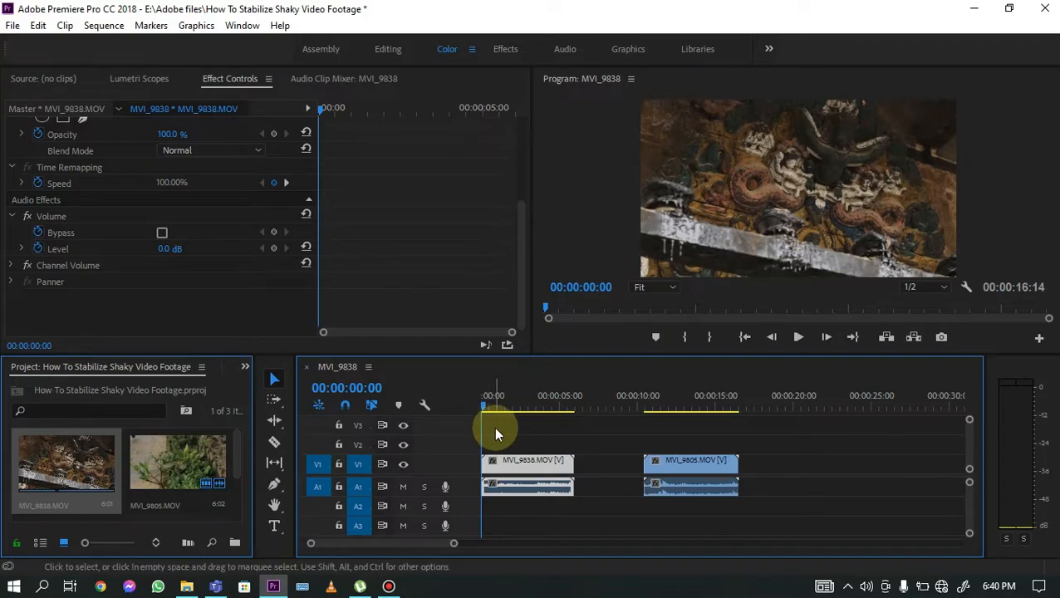
{"action": "key", "text": "space"}
{"action": "key", "text": "space"}
Mute audio track A1 and replay the MVI_9838 clip from the start of the sequence
{"action": "left_click", "coordinate": [403, 486]}
{"action": "left_click_drag", "start_coordinate": [500, 407], "coordinate": [475, 402]}
{"action": "key", "text": "space"}
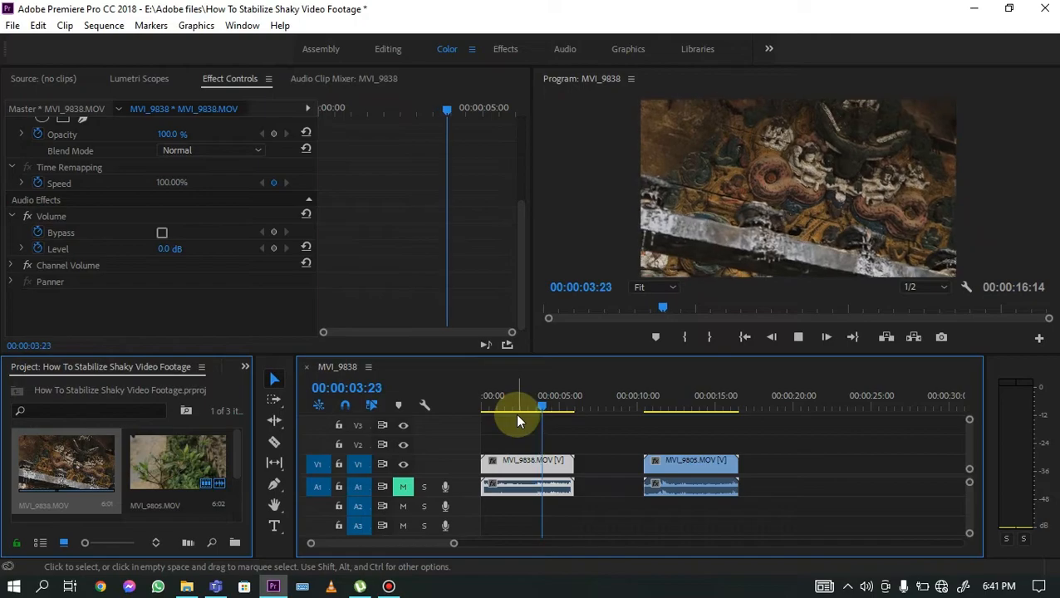
{"action": "key", "text": "space"}
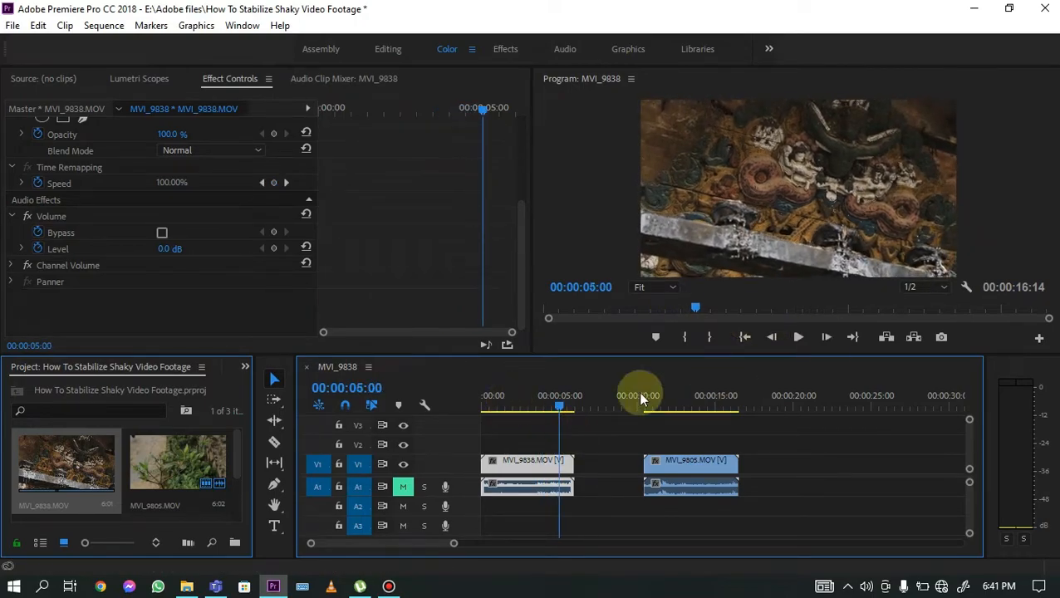
Play the MVI_9805 clip from its beginning to judge its camera shake
{"action": "left_click", "coordinate": [527, 398]}
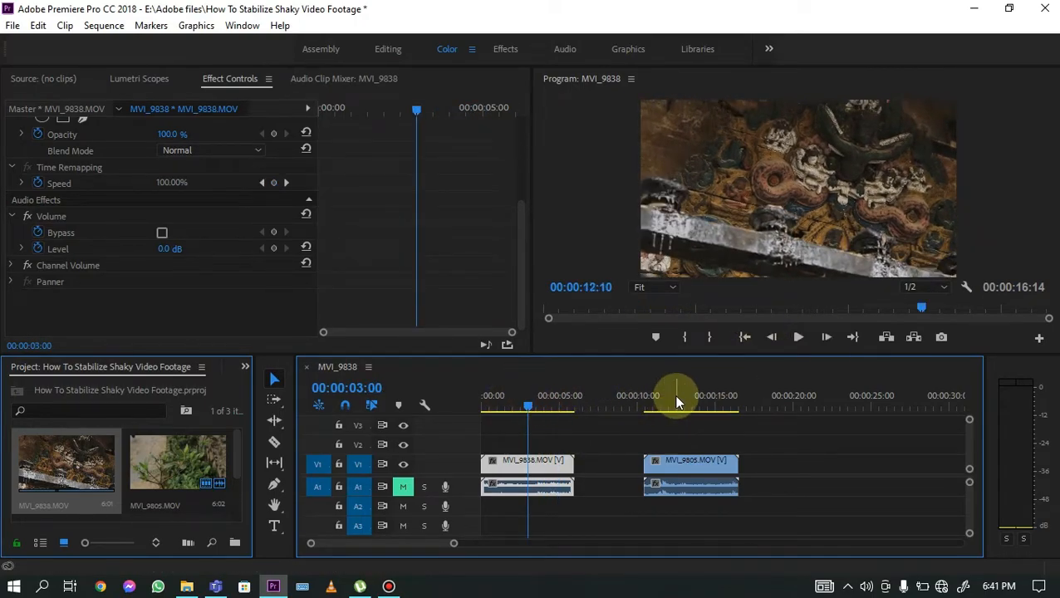
{"action": "left_click", "coordinate": [677, 403]}
{"action": "key", "text": "Up"}
{"action": "key", "text": "space"}
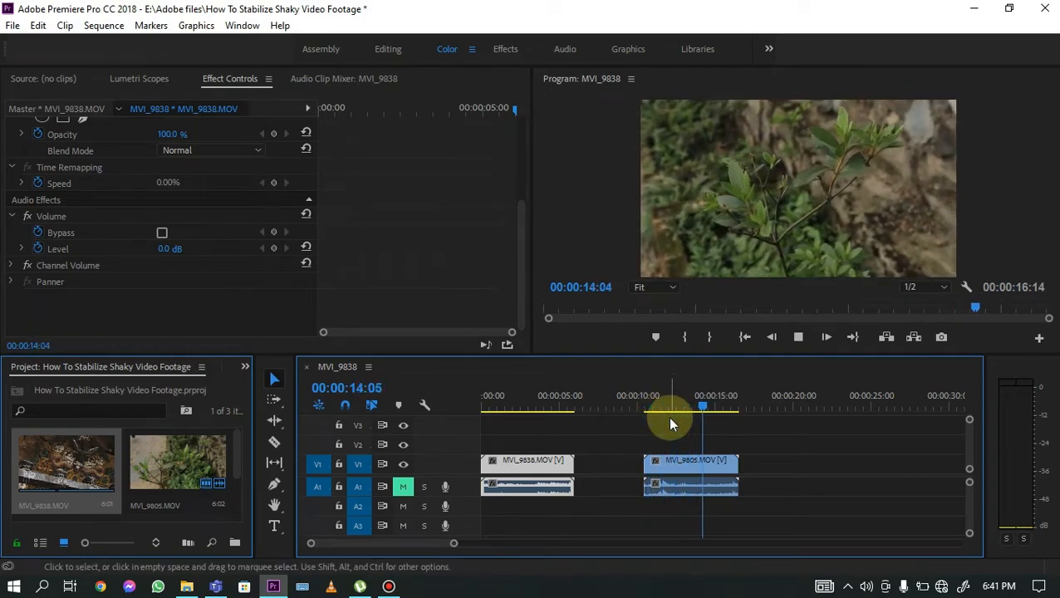
{"action": "key", "text": "space"}
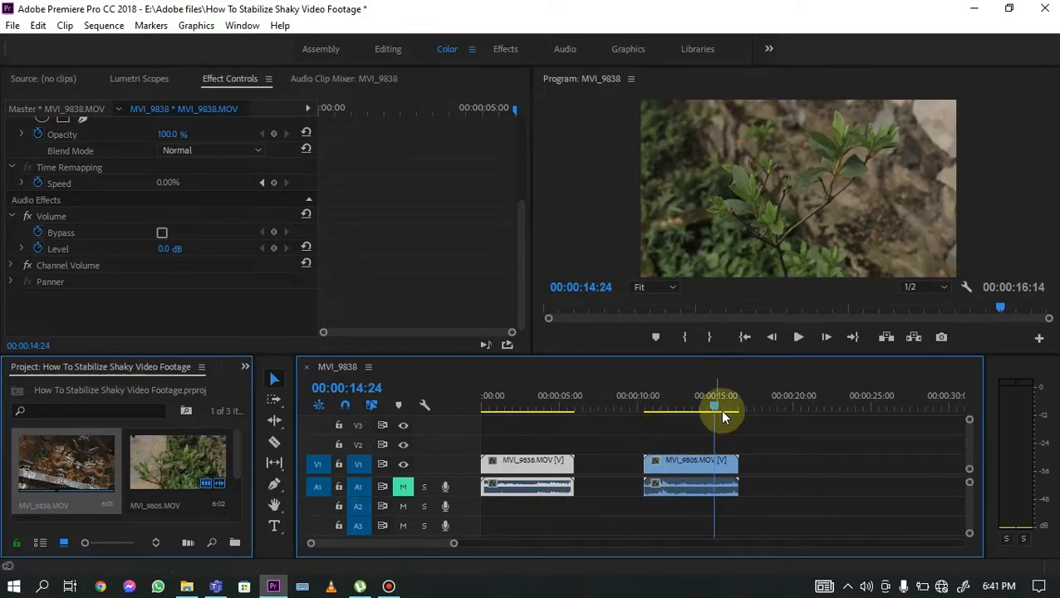
Search the effects for "warp" and apply Warp Stabilizer VFX to the MVI_9838 clip
{"action": "left_click", "coordinate": [522, 403]}
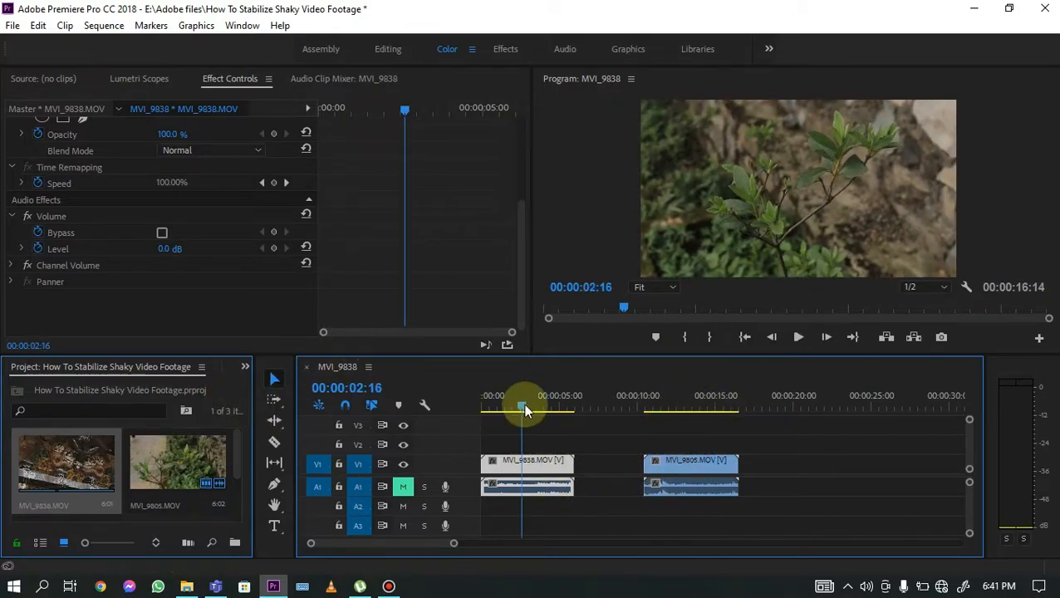
{"action": "left_click", "coordinate": [243, 368]}
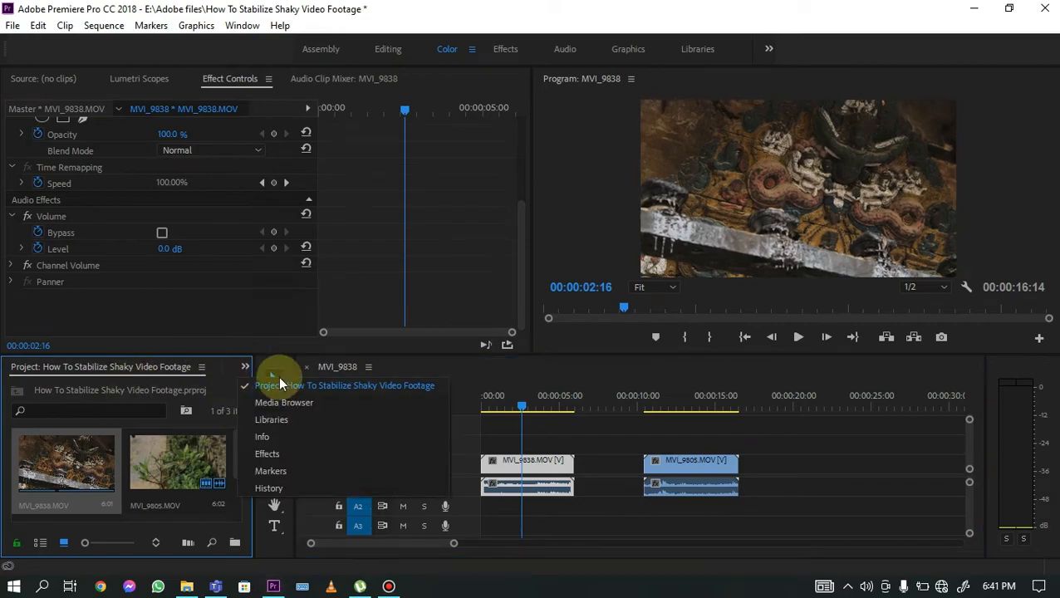
{"action": "left_click", "coordinate": [286, 453]}
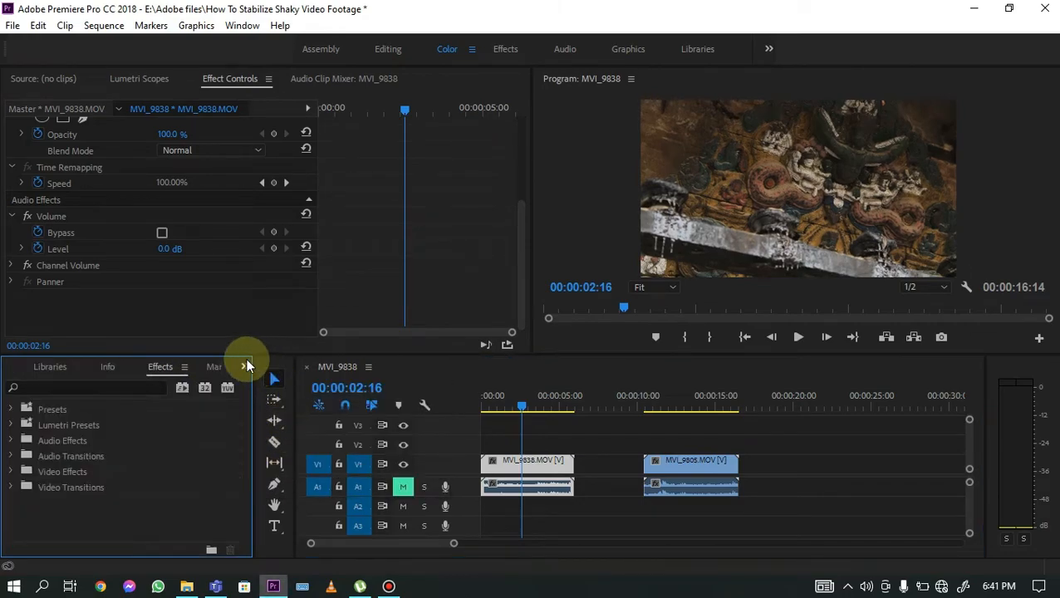
{"action": "left_click", "coordinate": [89, 389]}
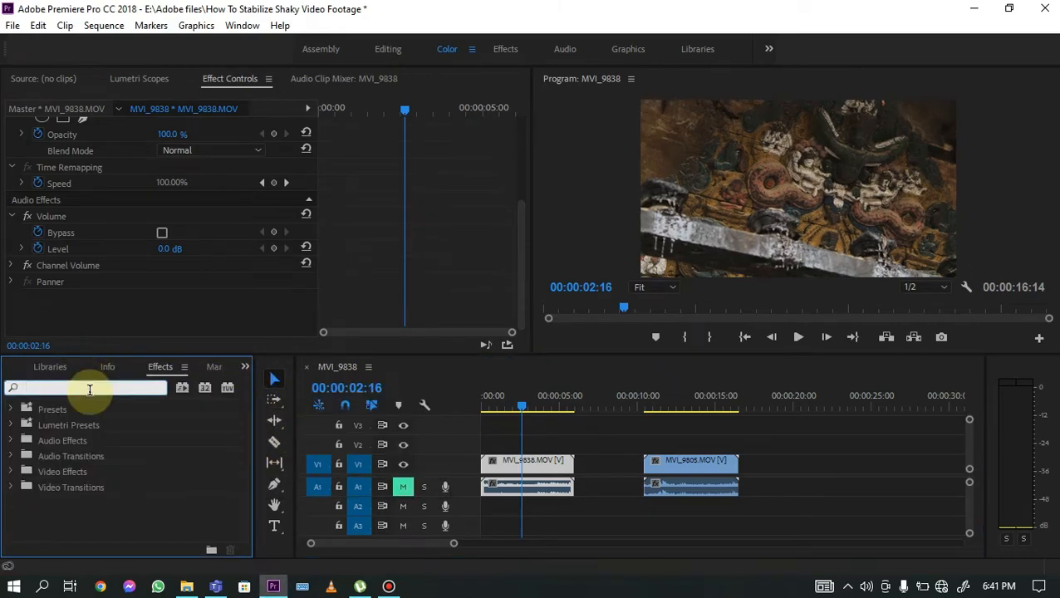
{"action": "type", "text": "wap"}
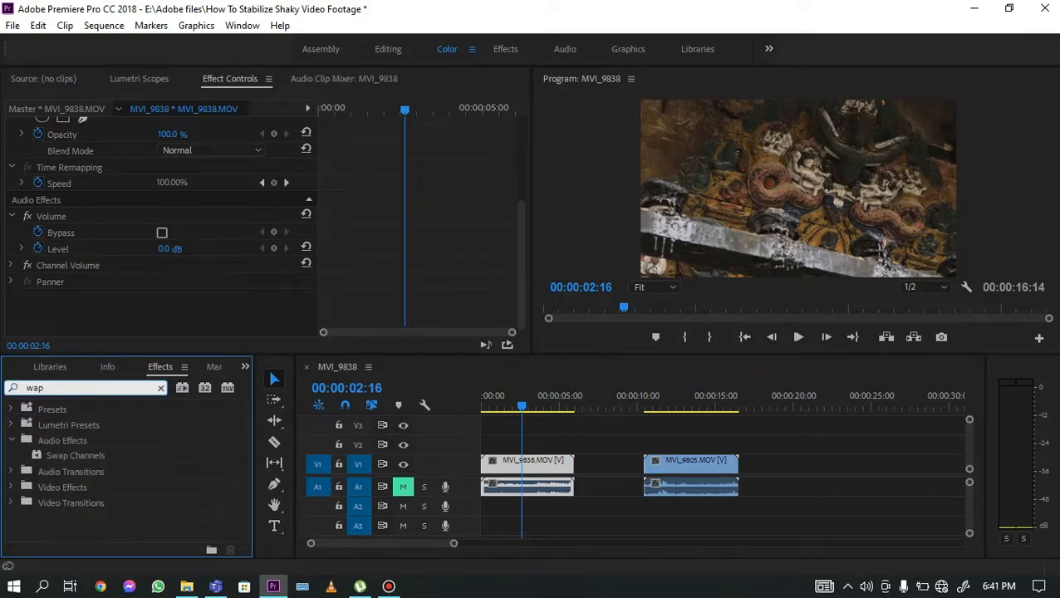
{"action": "key", "text": "BackSpace"}
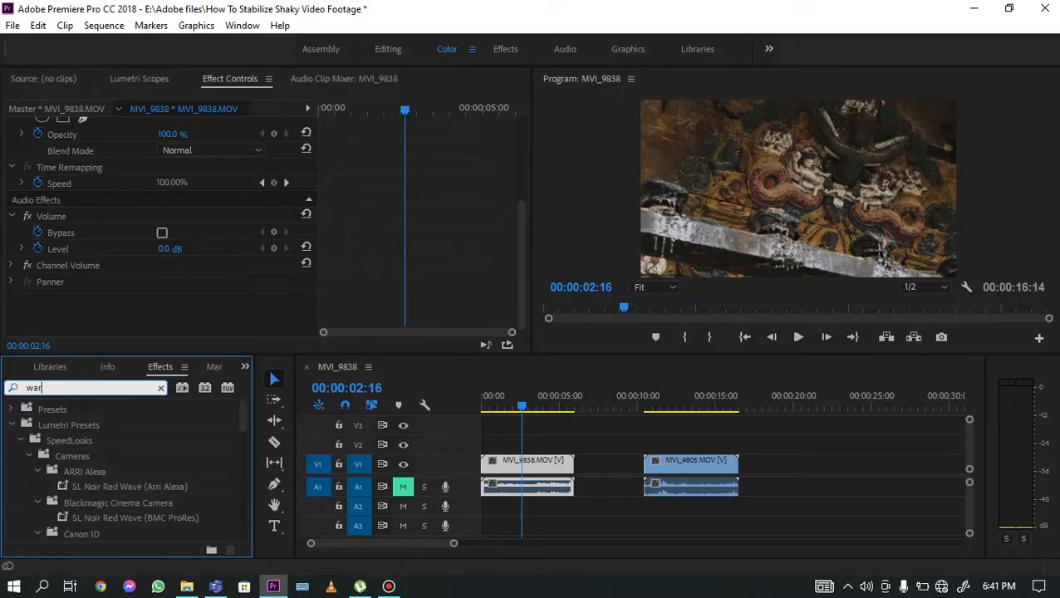
{"action": "type", "text": "rp"}
{"action": "left_click_drag", "start_coordinate": [70, 504], "coordinate": [526, 459]}
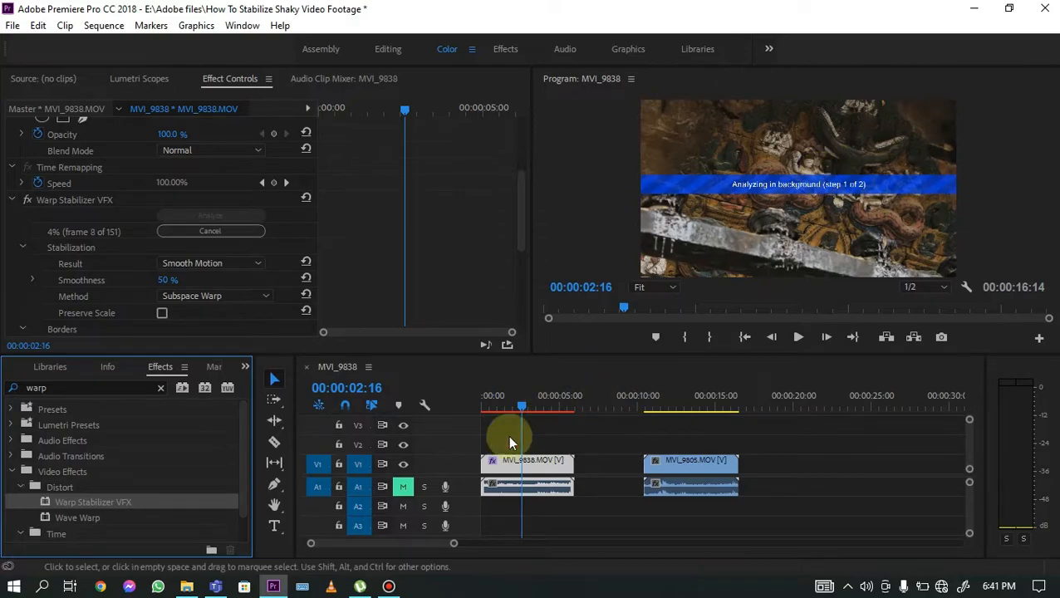
Set the Warp Stabilizer's Smoothness to 5% for the MVI_9838 clip
{"action": "left_click", "coordinate": [233, 77]}
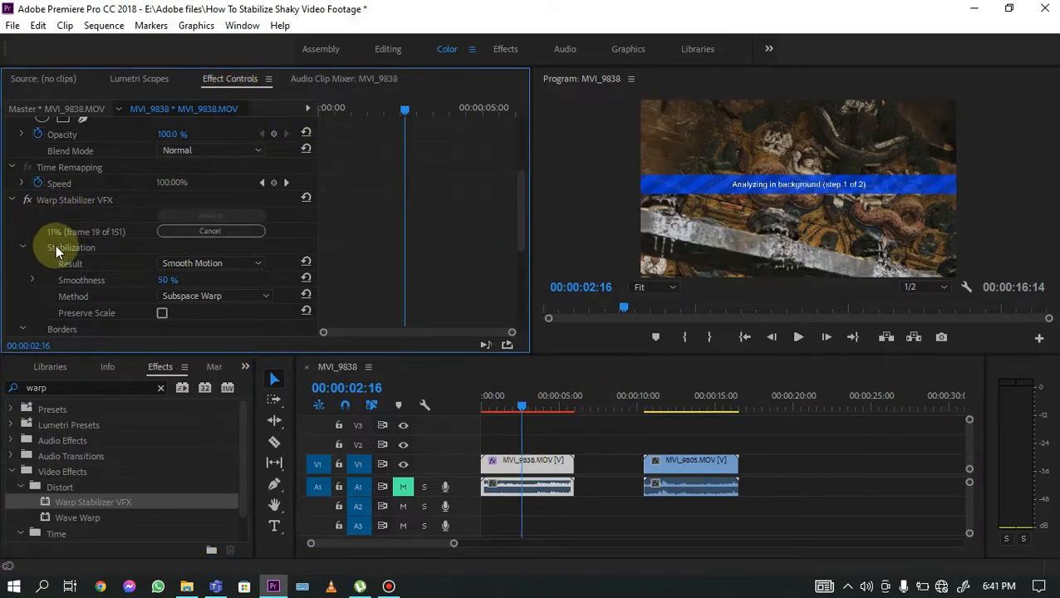
{"action": "scroll", "coordinate": [72, 228], "scroll_direction": "up", "scroll_amount": 5}
{"action": "scroll", "coordinate": [117, 193], "scroll_direction": "down", "scroll_amount": 3}
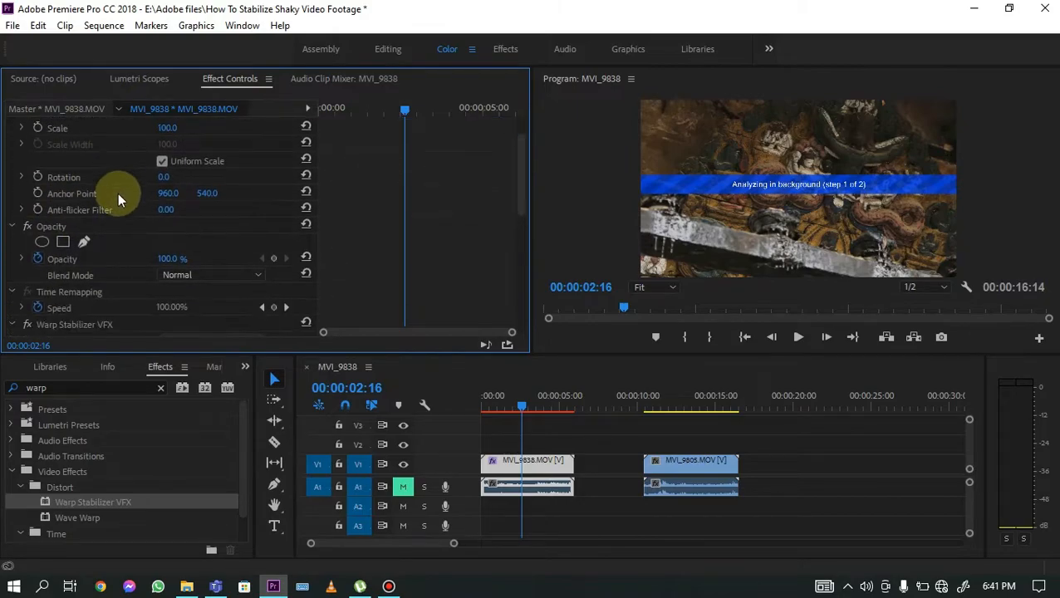
{"action": "scroll", "coordinate": [103, 216], "scroll_direction": "down", "scroll_amount": 1}
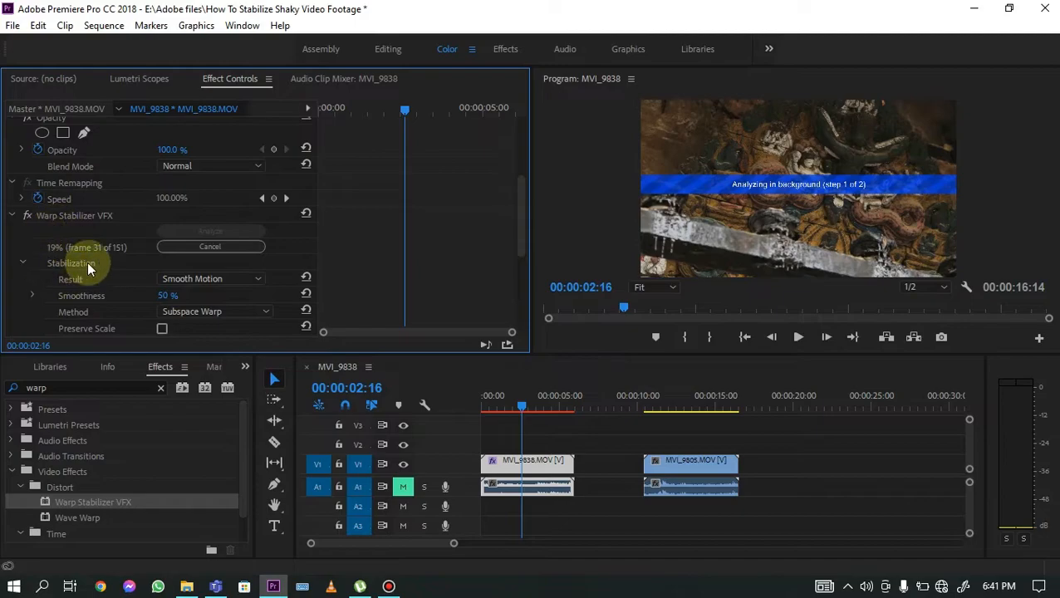
{"action": "scroll", "coordinate": [128, 229], "scroll_direction": "down", "scroll_amount": 1}
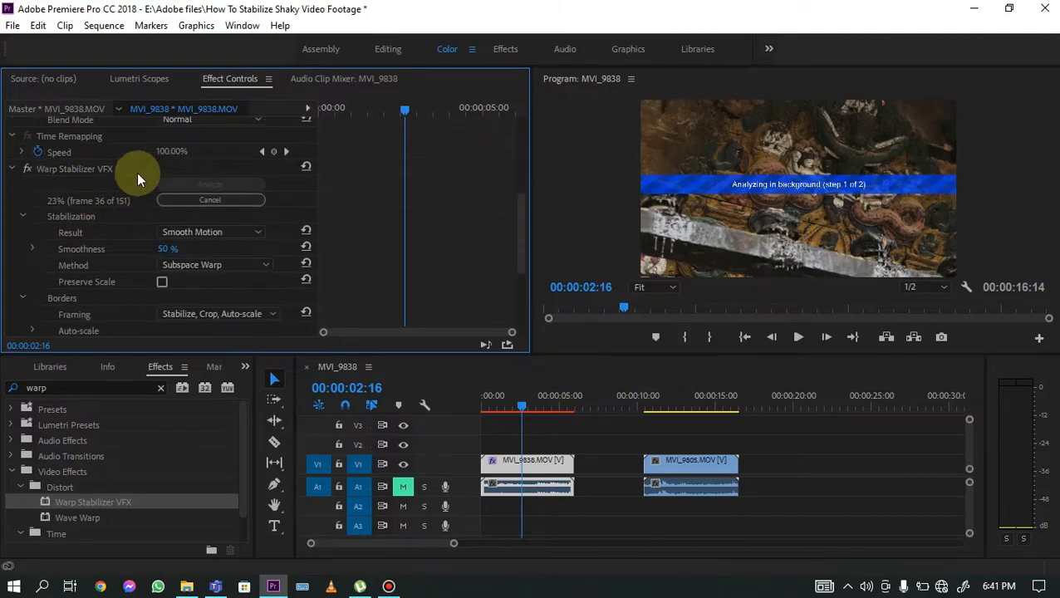
{"action": "left_click", "coordinate": [165, 248]}
{"action": "type", "text": "5"}
{"action": "key", "text": "Return"}
{"action": "scroll", "coordinate": [472, 247], "scroll_direction": "up", "scroll_amount": 2}
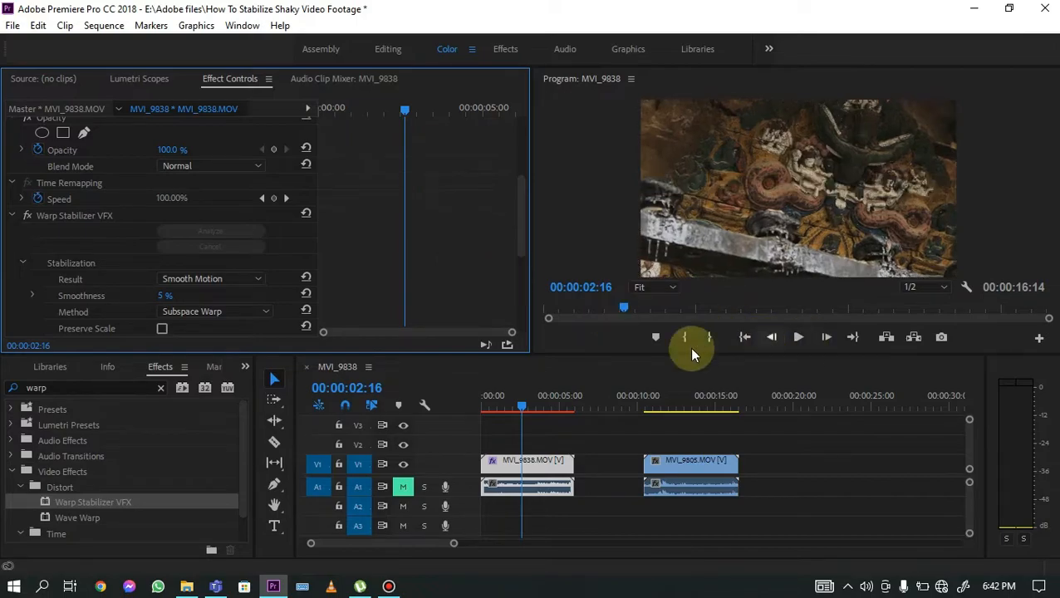
Play the stabilized but unrendered MVI_9838 clip from near its start
{"action": "left_click_drag", "start_coordinate": [516, 401], "coordinate": [477, 398]}
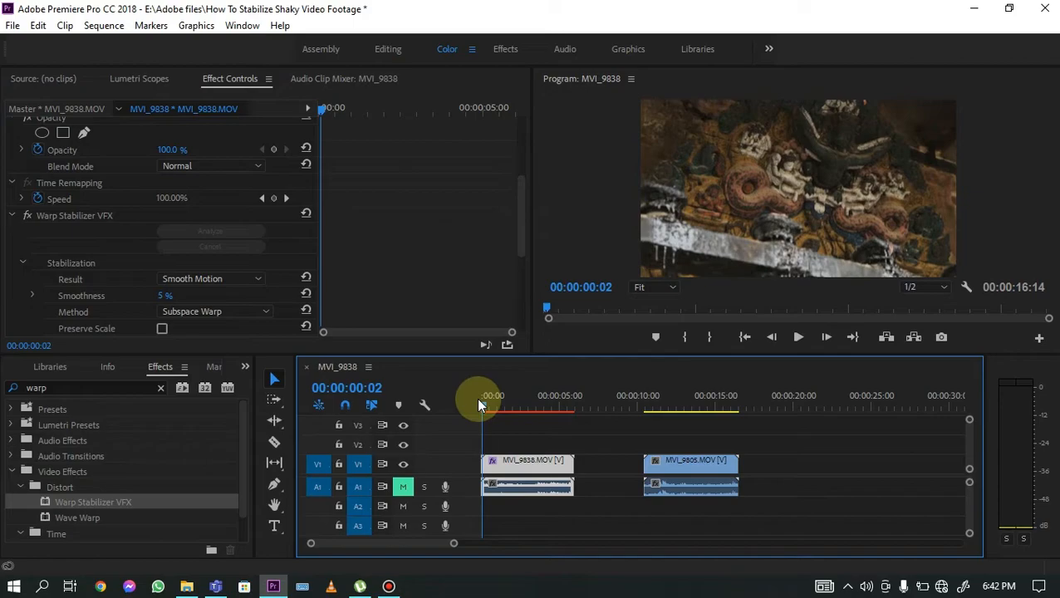
{"action": "key", "text": "space"}
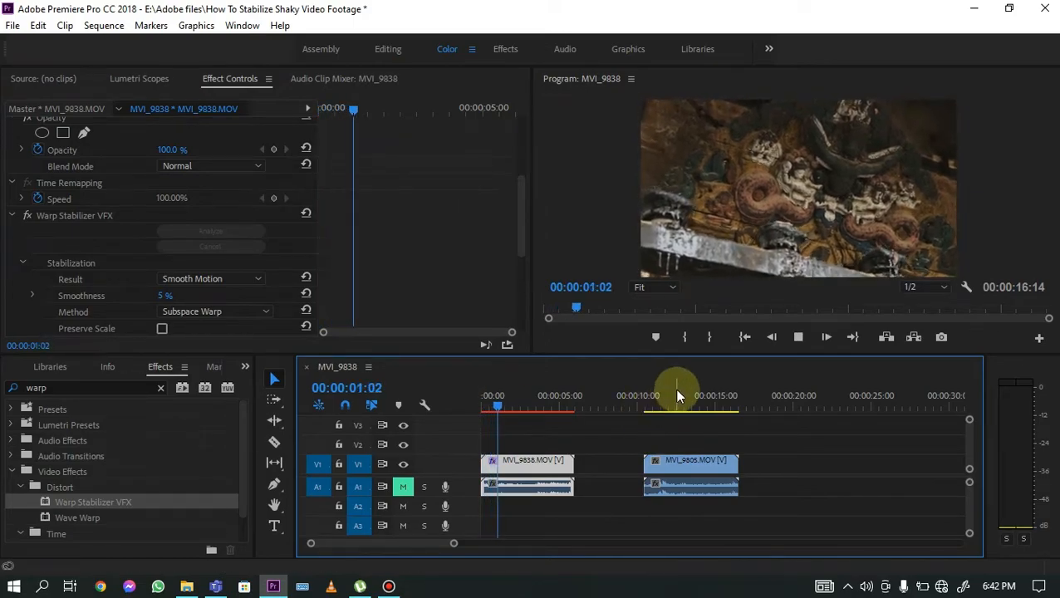
{"action": "key", "text": "space"}
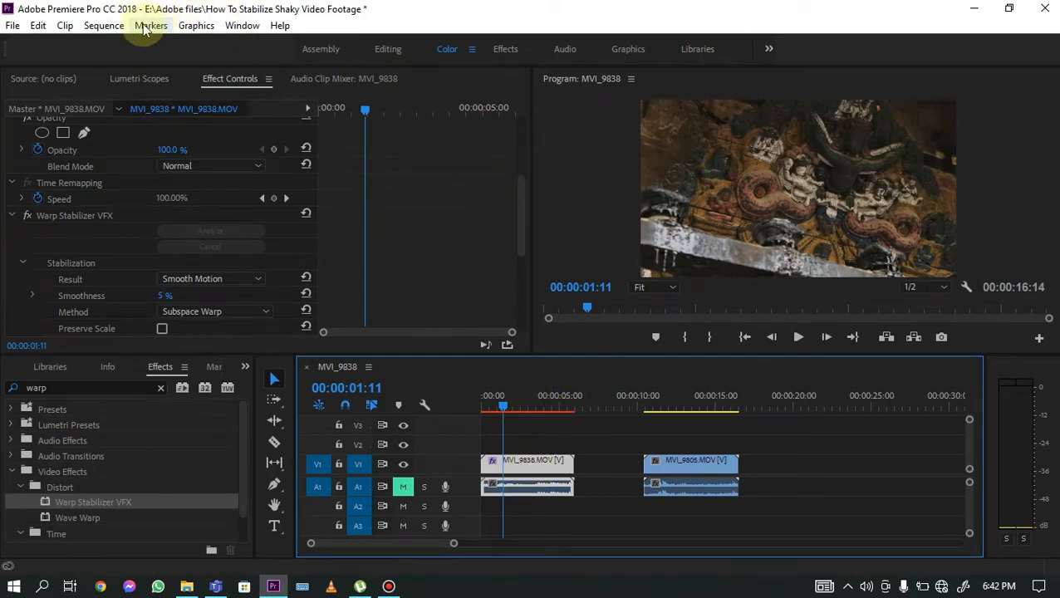
Render the selected MVI_9838 clip with Render Selection and stop the playback that follows
{"action": "left_click", "coordinate": [113, 28]}
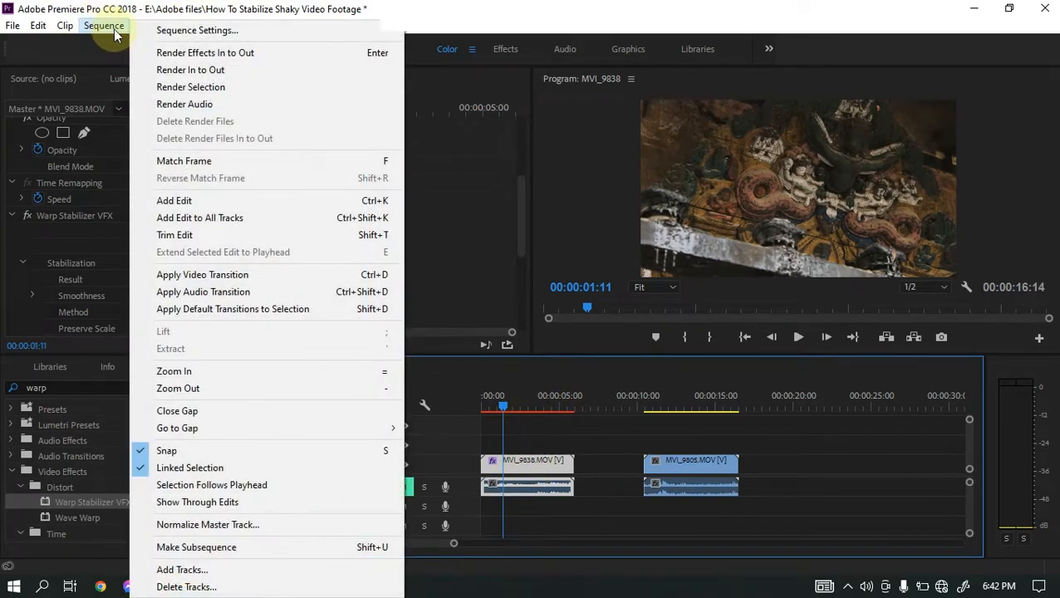
{"action": "left_click", "coordinate": [202, 88]}
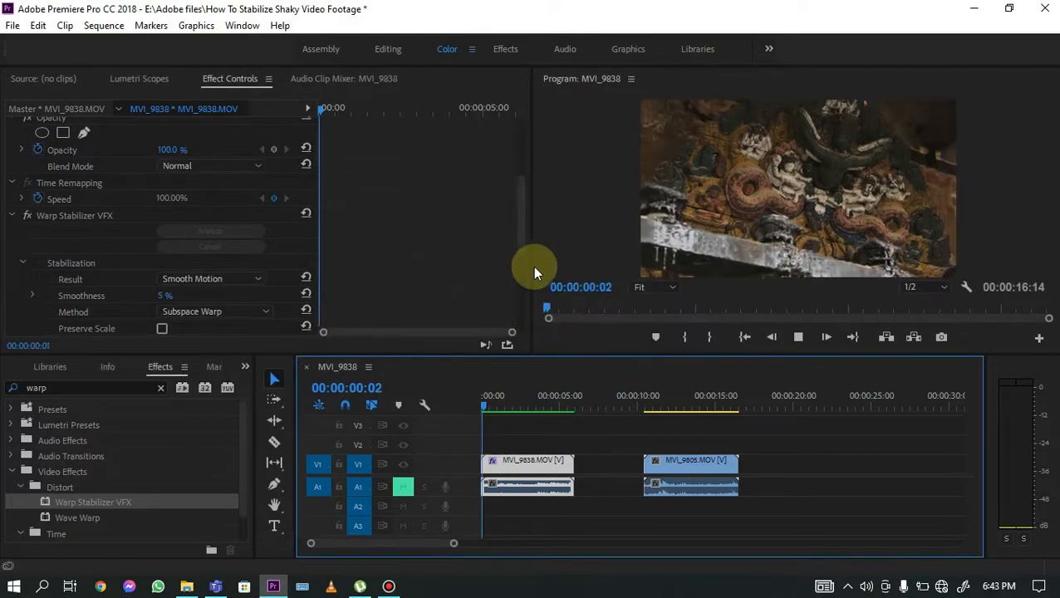
{"action": "key", "text": "space"}
Play the rendered MVI_9838 clip twice from the sequence start to check the stabilization
{"action": "left_click_drag", "start_coordinate": [515, 408], "coordinate": [474, 416]}
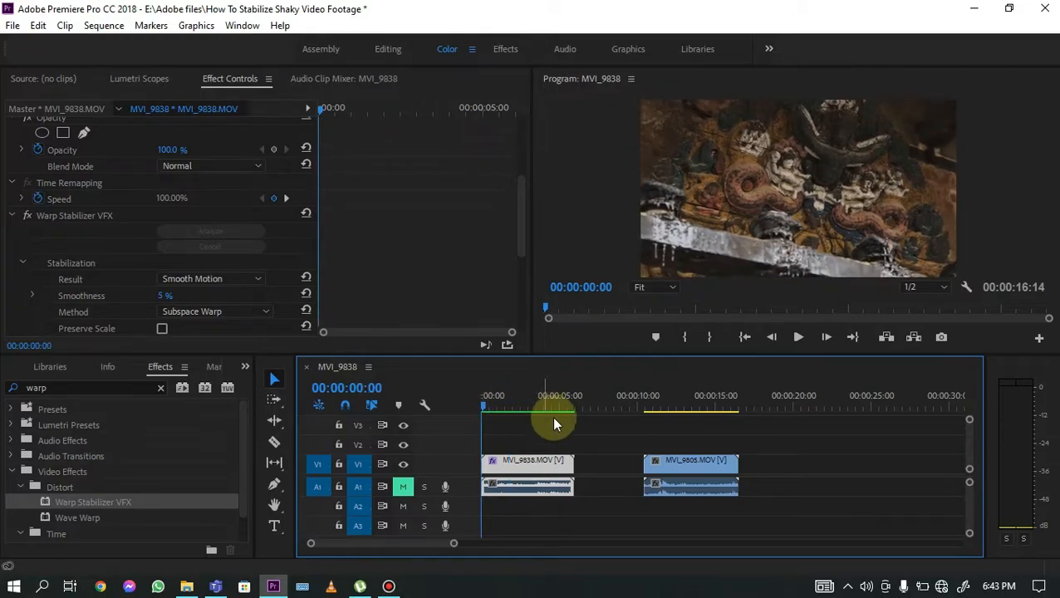
{"action": "key", "text": "space"}
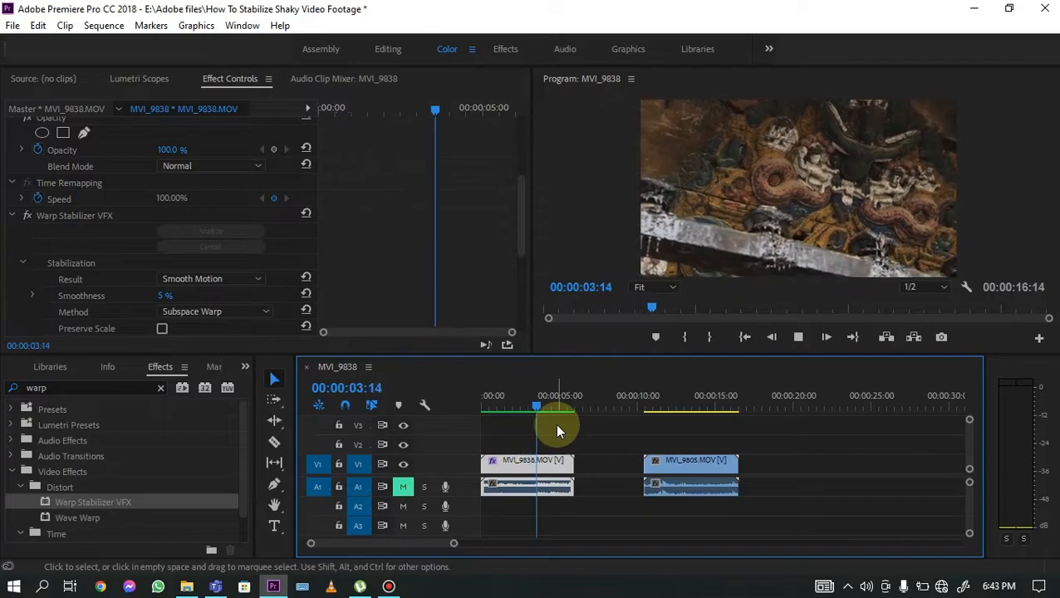
{"action": "key", "text": "space"}
{"action": "left_click_drag", "start_coordinate": [563, 413], "coordinate": [480, 406]}
{"action": "key", "text": "space"}
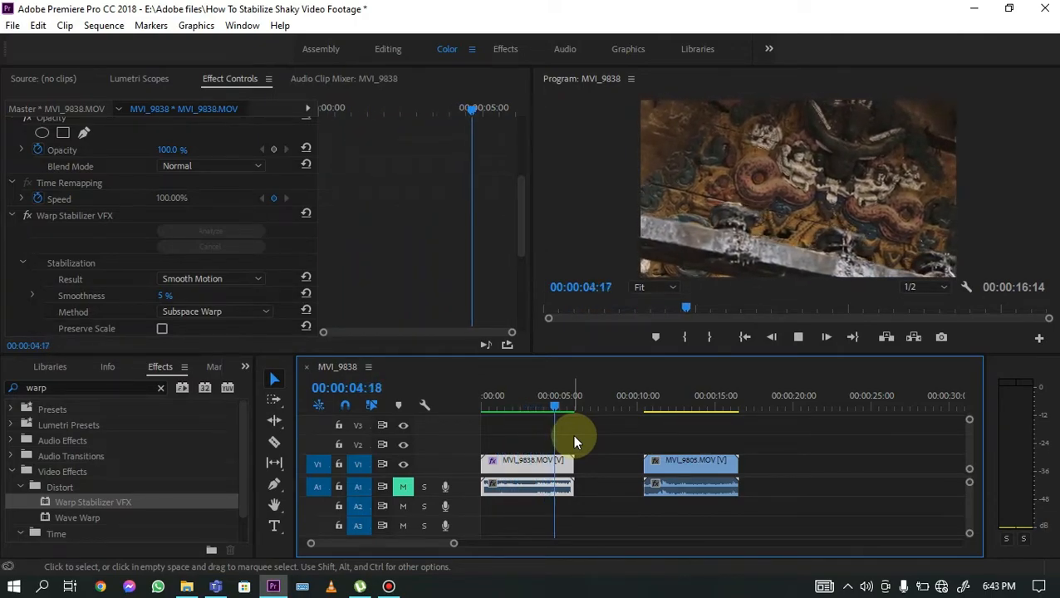
{"action": "key", "text": "space"}
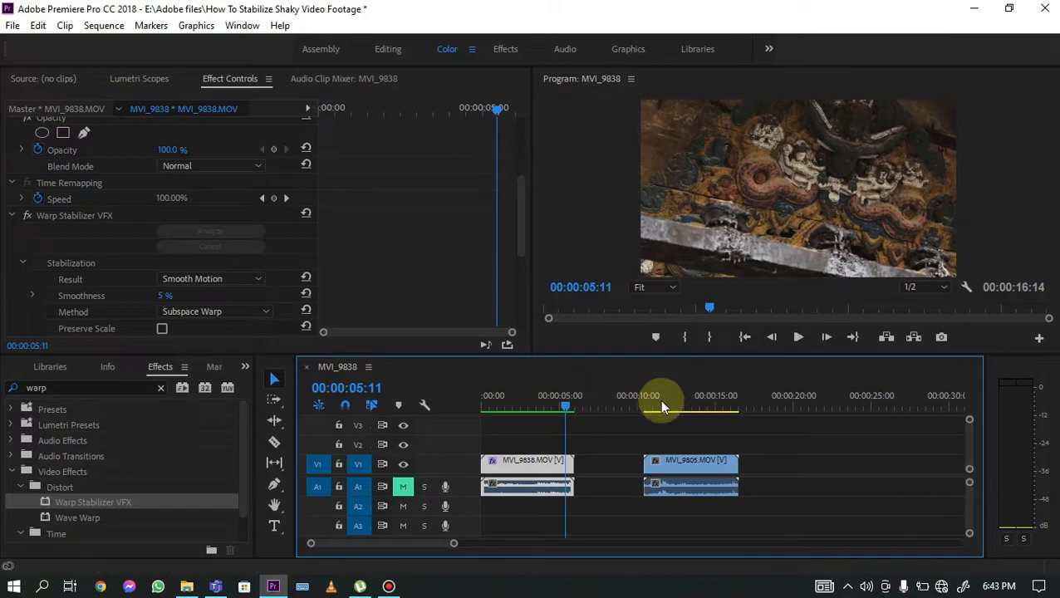
Apply Warp Stabilizer VFX to the MVI_9805 clip and set its Smoothness to 5%
{"action": "left_click", "coordinate": [702, 404]}
{"action": "left_click_drag", "start_coordinate": [104, 500], "coordinate": [675, 466]}
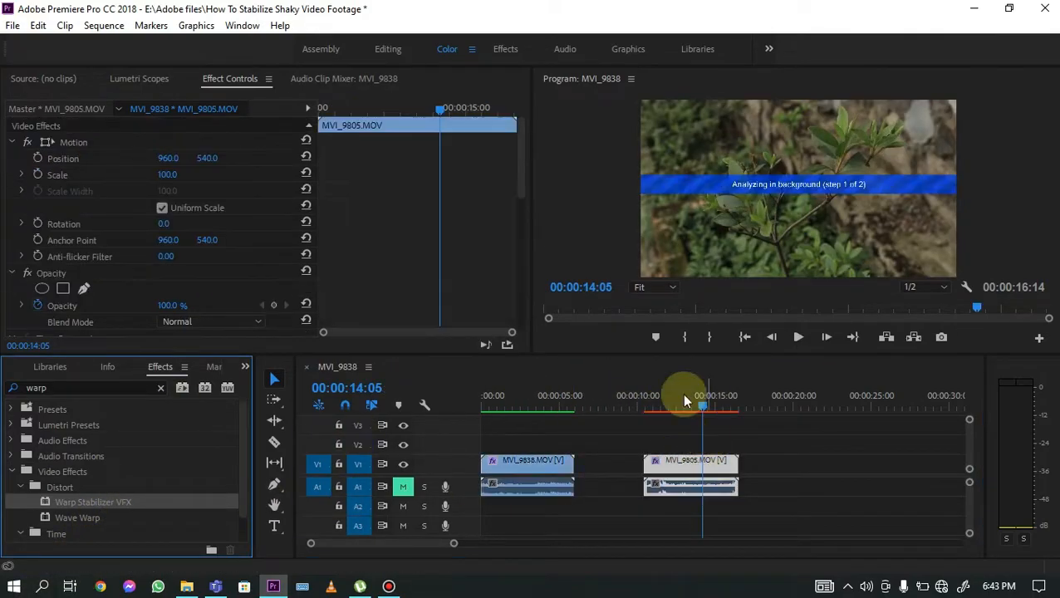
{"action": "scroll", "coordinate": [183, 218], "scroll_direction": "down", "scroll_amount": 4}
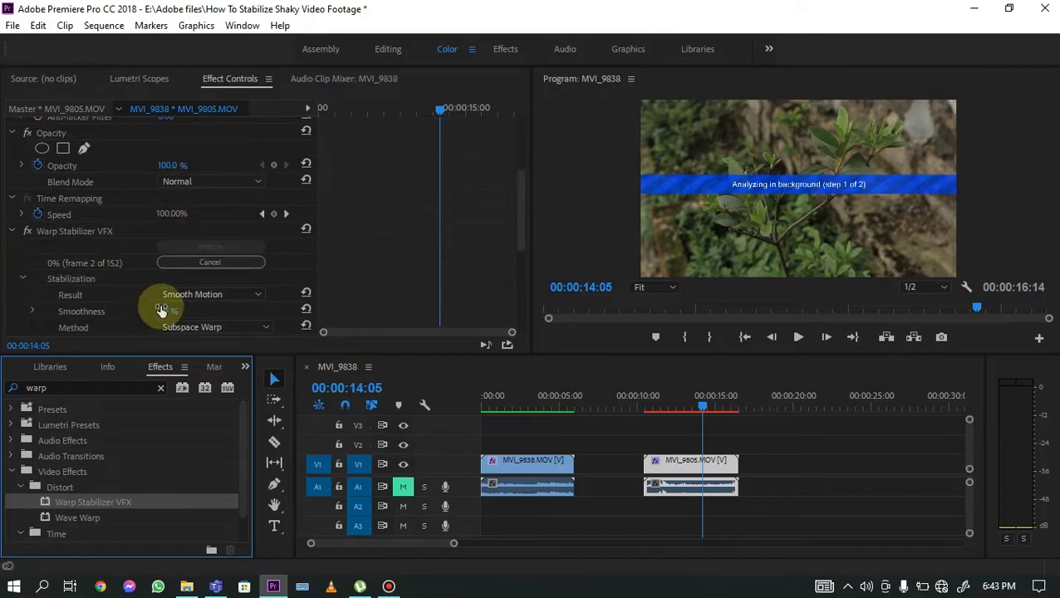
{"action": "scroll", "coordinate": [163, 309], "scroll_direction": "down", "scroll_amount": 1}
{"action": "left_click", "coordinate": [167, 279]}
{"action": "type", "text": "5"}
{"action": "key", "text": "Return"}
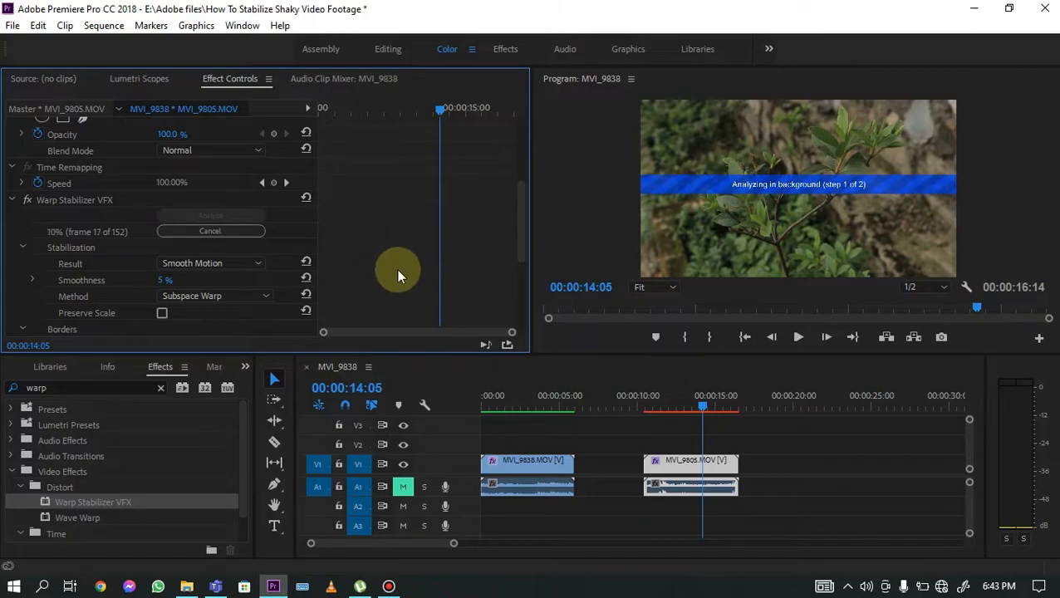
Check the stabilized MVI_9805 clip at a few frames and render it with Render Selection
{"action": "left_click", "coordinate": [665, 404]}
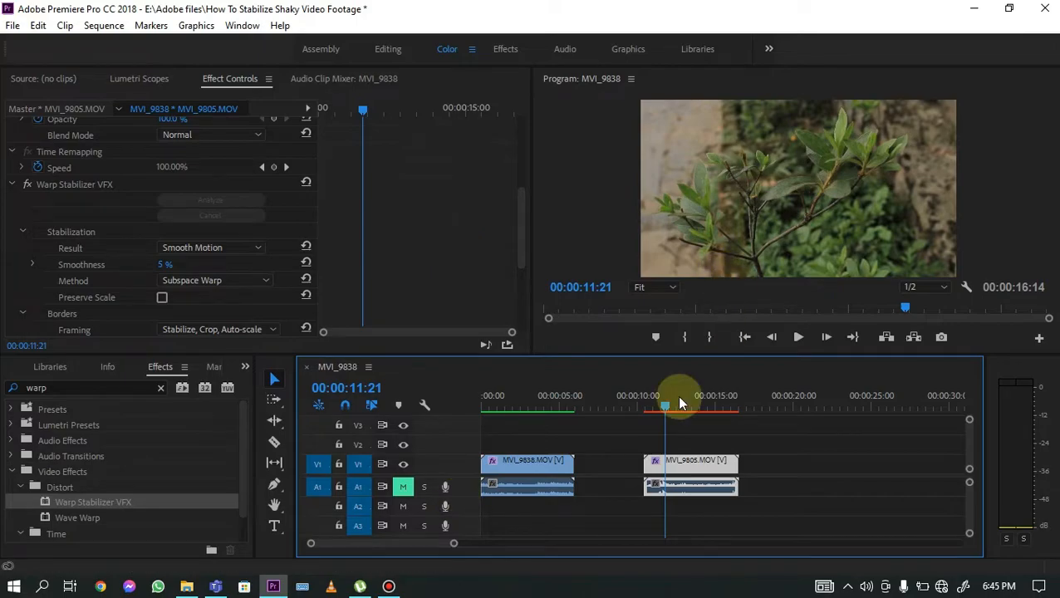
{"action": "mouse_move", "coordinate": [653, 411]}
{"action": "left_mouse_down"}
{"action": "mouse_move", "coordinate": [639, 400]}
{"action": "mouse_move", "coordinate": [705, 405]}
{"action": "mouse_move", "coordinate": [662, 402]}
{"action": "left_mouse_up"}
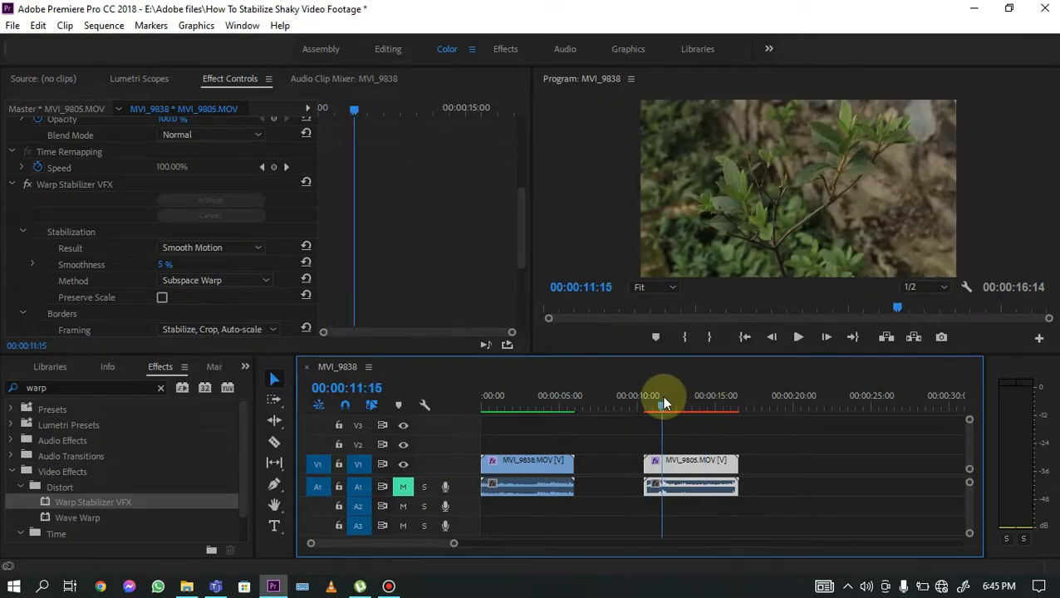
{"action": "left_click", "coordinate": [118, 28]}
{"action": "left_click", "coordinate": [230, 90]}
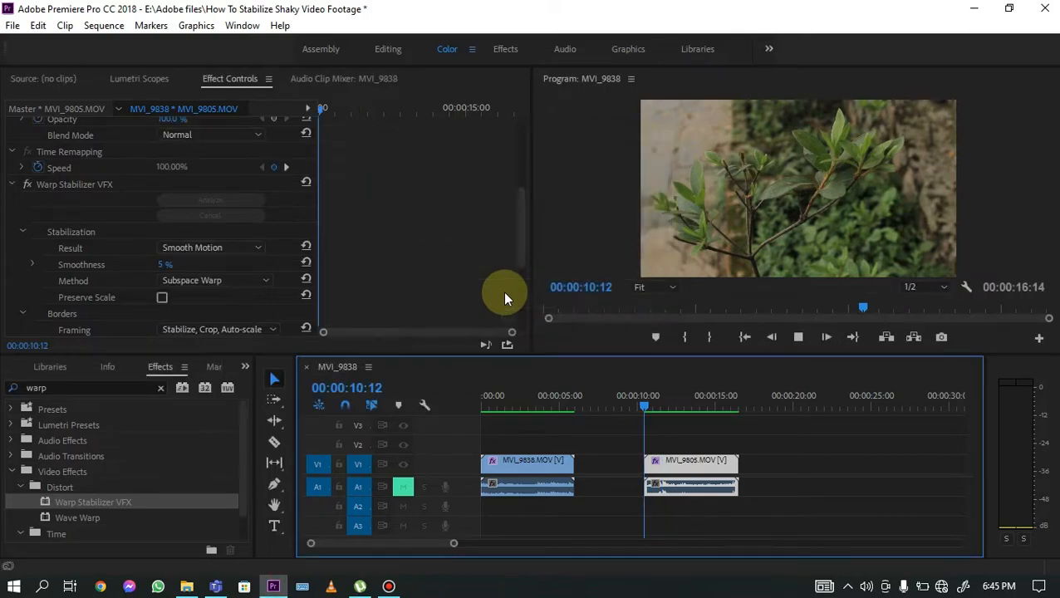
Review both rendered clips, playing MVI_9805 from its start and checking MVI_9838 again from the sequence start
{"action": "left_click", "coordinate": [667, 407]}
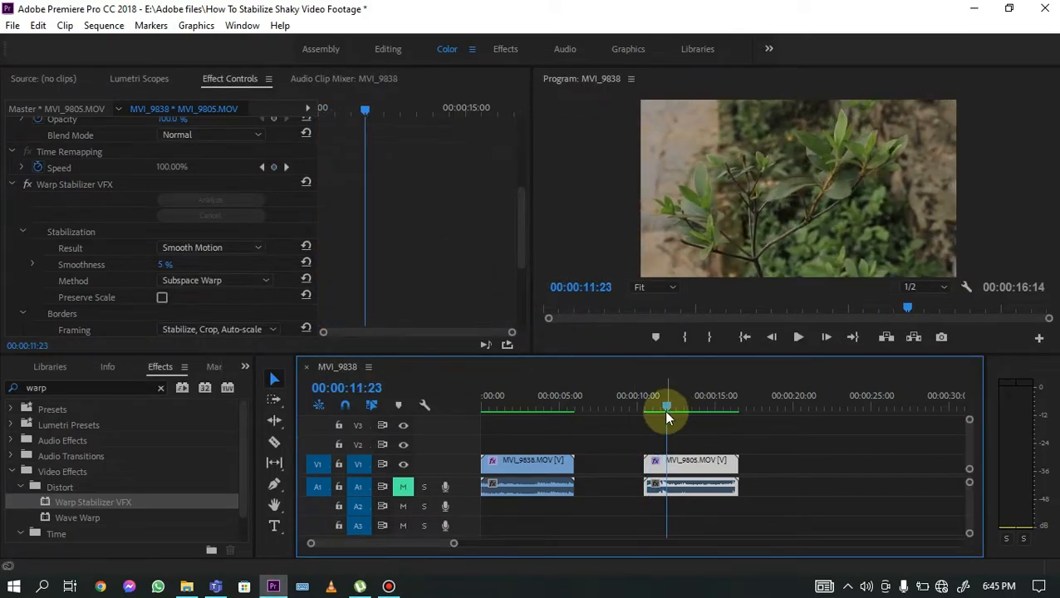
{"action": "left_click_drag", "start_coordinate": [663, 406], "coordinate": [639, 406]}
{"action": "key", "text": "space"}
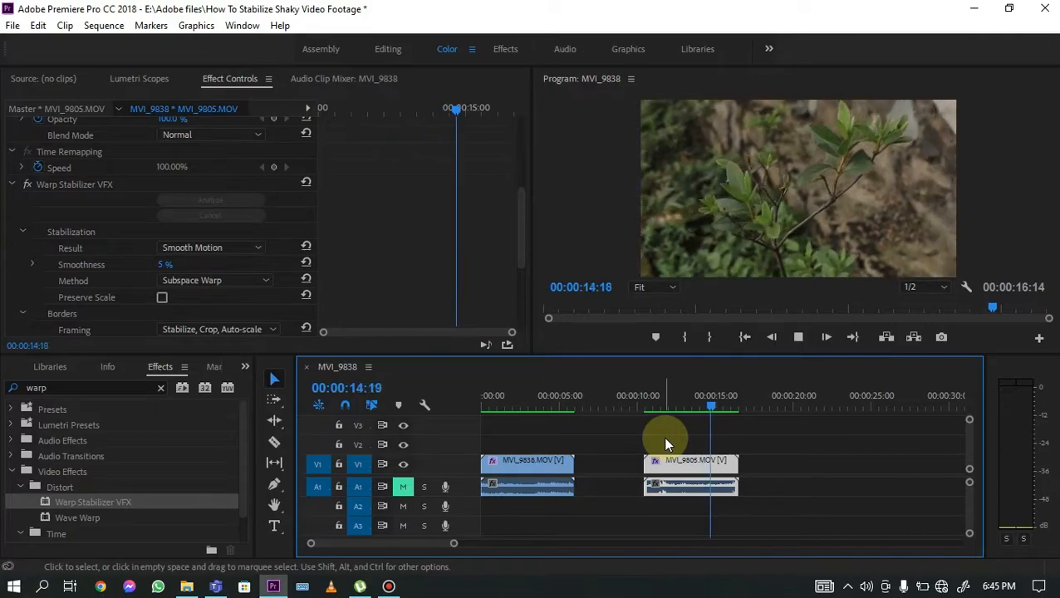
{"action": "key", "text": "space"}
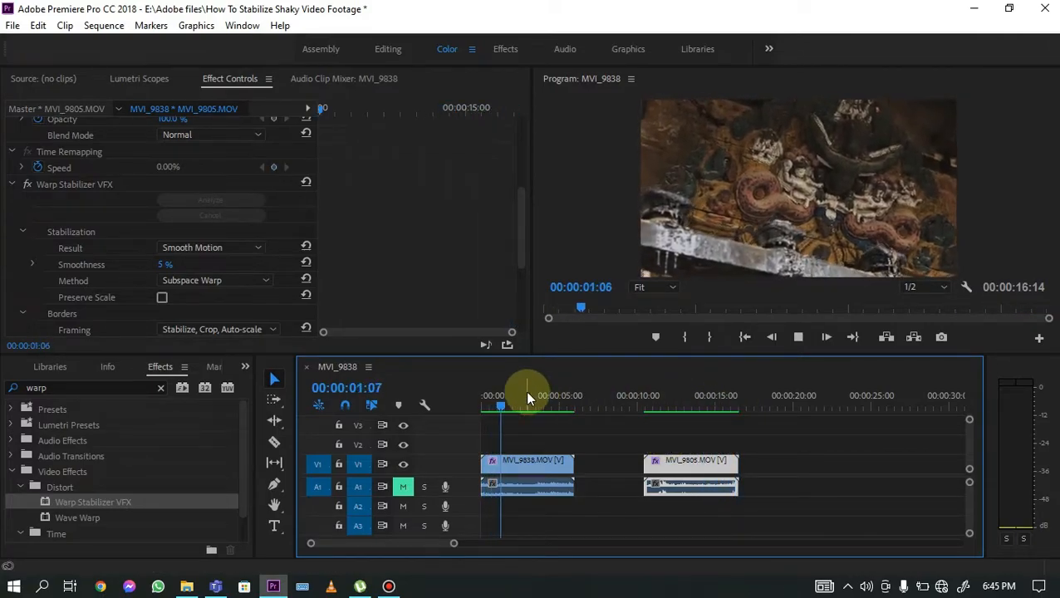
{"action": "key", "text": "space"}
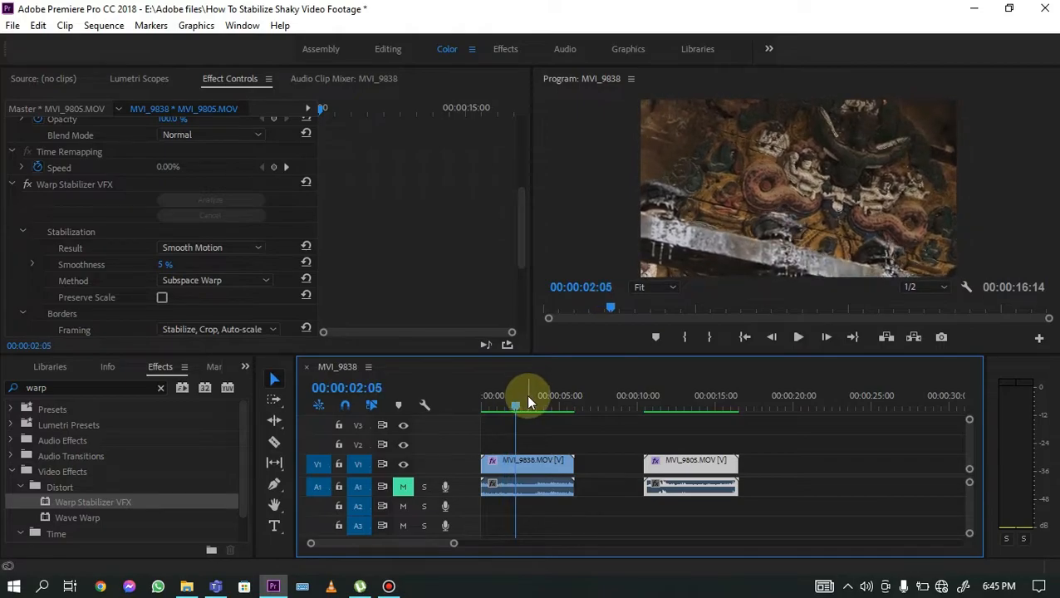
{"action": "key", "text": "Home"}
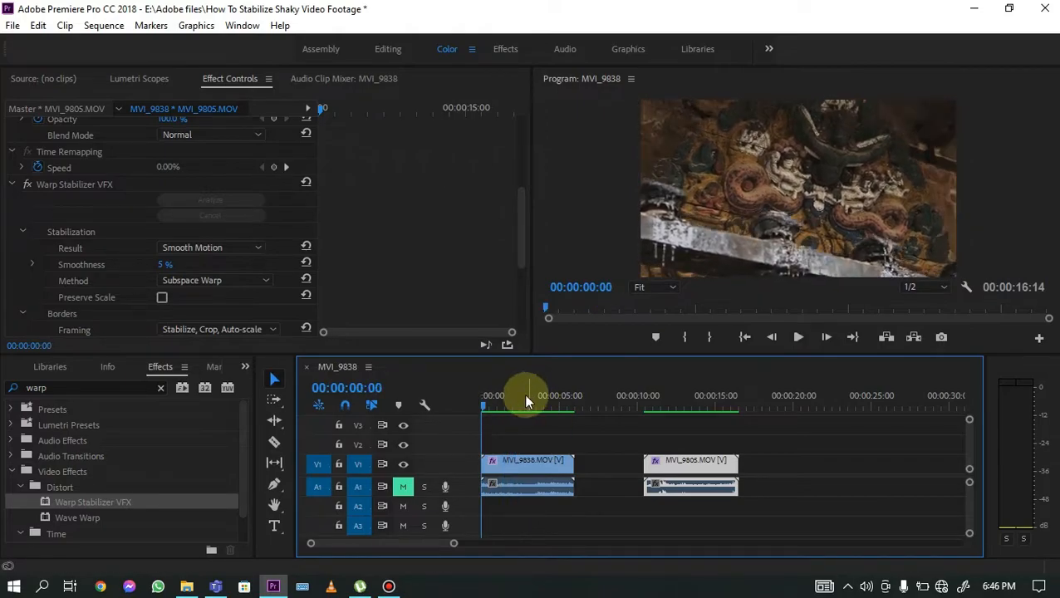
{"action": "mouse_move", "coordinate": [527, 402]}
{"action": "left_mouse_down"}
{"action": "mouse_move", "coordinate": [619, 421]}
{"action": "mouse_move", "coordinate": [606, 406]}
{"action": "mouse_move", "coordinate": [525, 404]}
{"action": "left_mouse_up"}
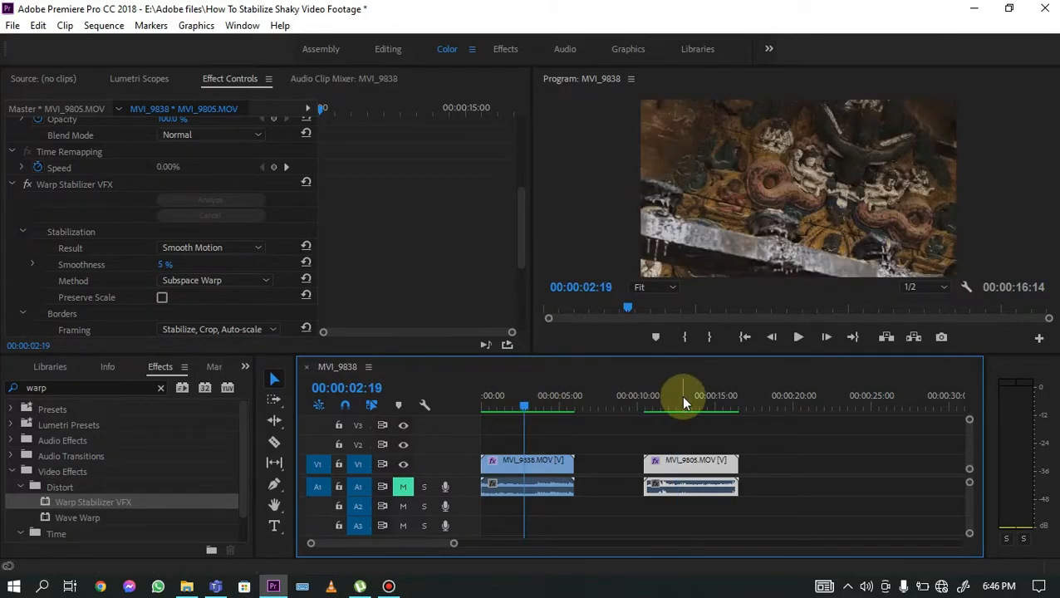